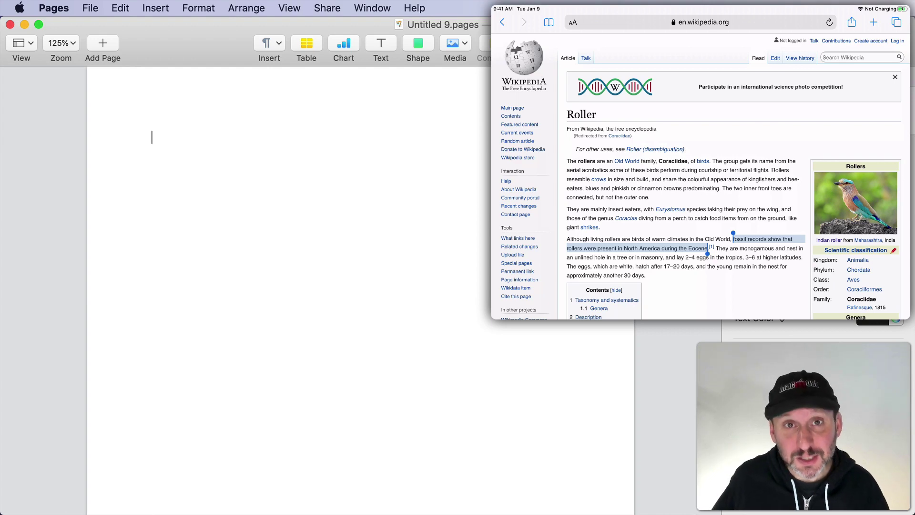
- Copy the iPad's Wikipedia sentence about rollers' fossil records in North America and paste it into Pages
{"action": "left_click_drag", "start_coordinate": [686, 244], "coordinate": [686, 243]}
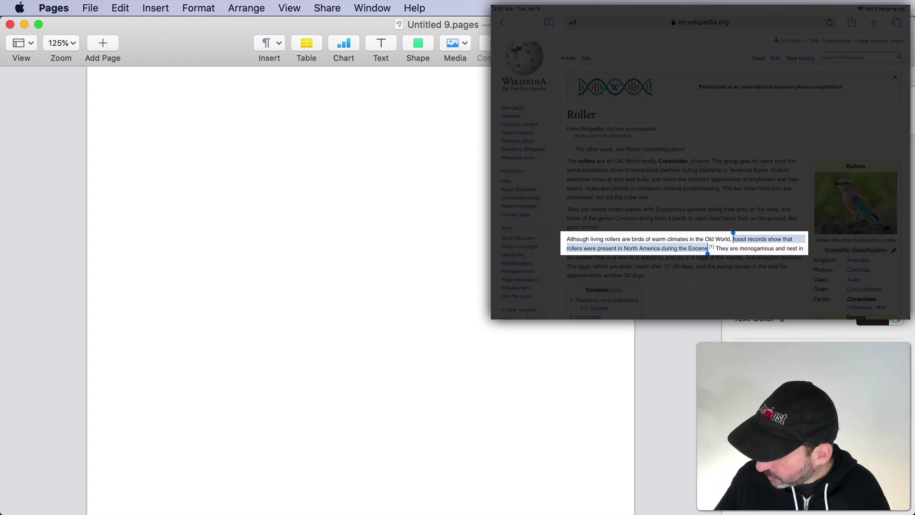
{"action": "left_click", "coordinate": [624, 248]}
{"action": "left_click", "coordinate": [650, 219]}
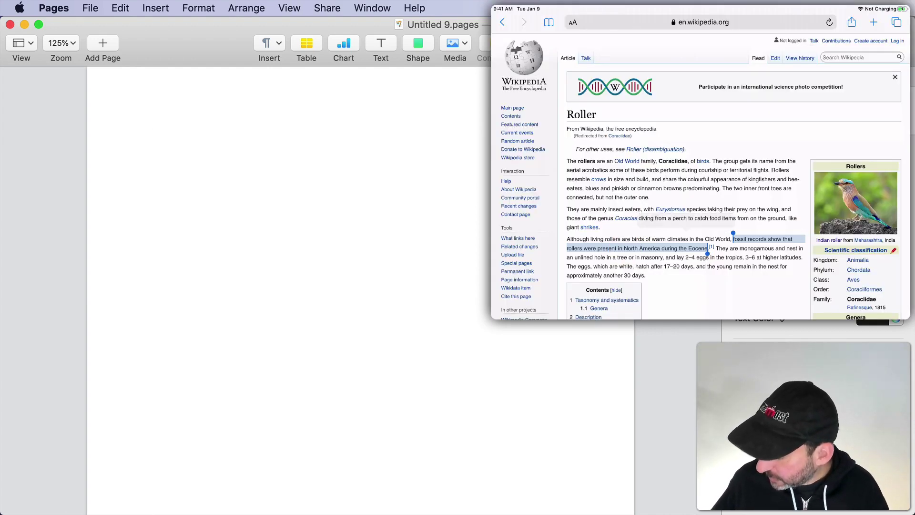
{"action": "key", "text": "super+v"}
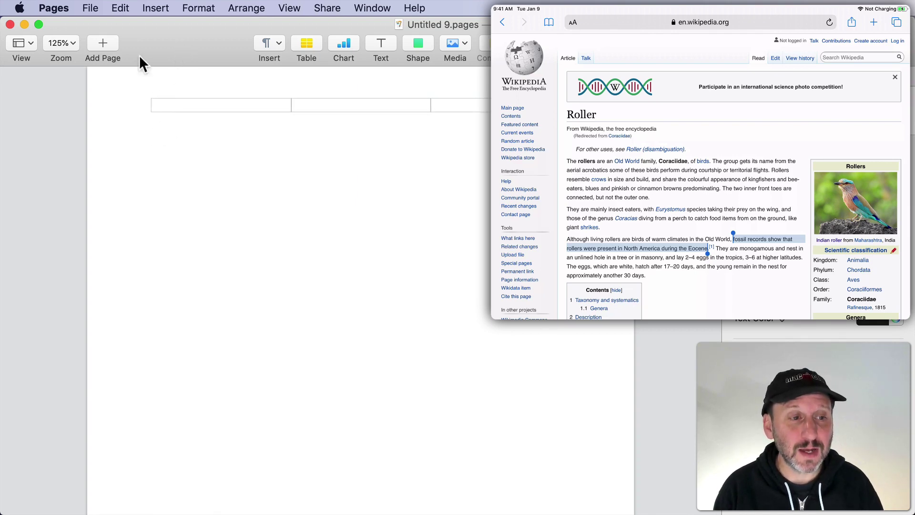
{"action": "left_click", "coordinate": [119, 8]}
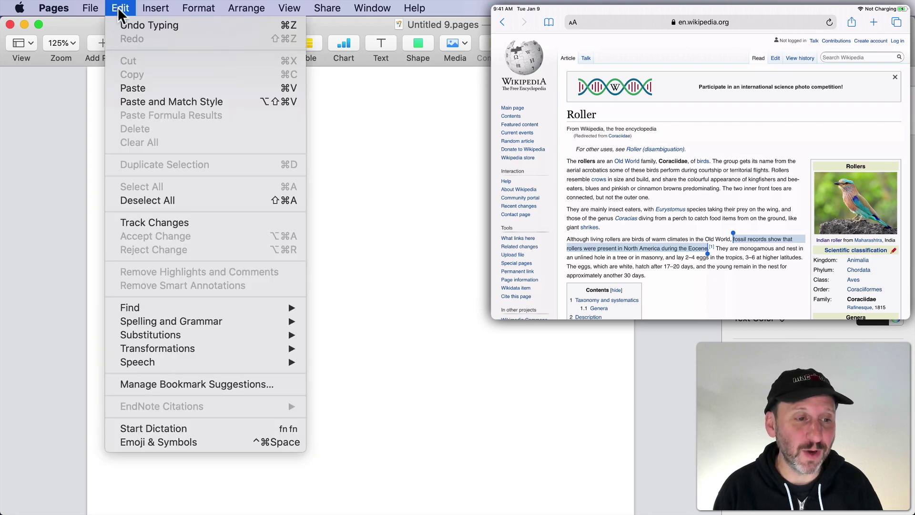
{"action": "left_click", "coordinate": [139, 86]}
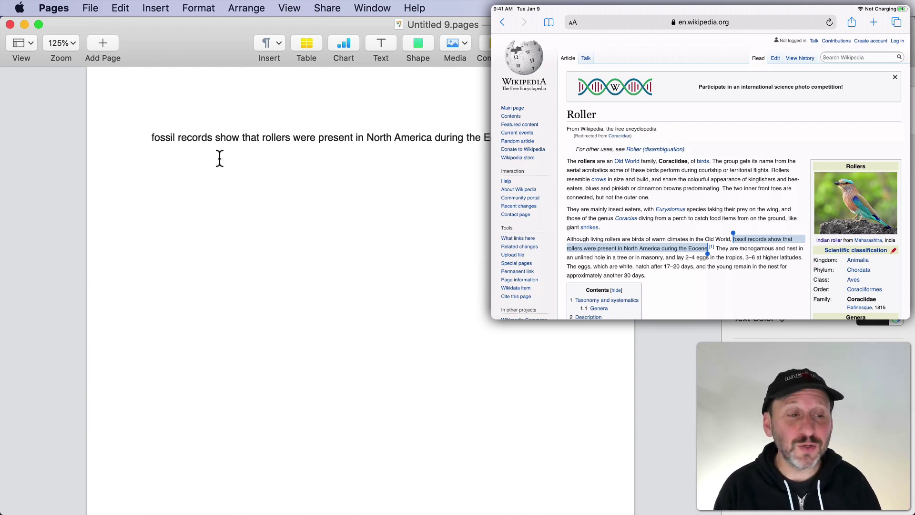
- Copy 'fossil records' from the document and paste it into the iPad's Wikipedia search field
{"action": "double_click", "coordinate": [159, 138]}
{"action": "left_click_drag", "start_coordinate": [159, 137], "coordinate": [188, 136]}
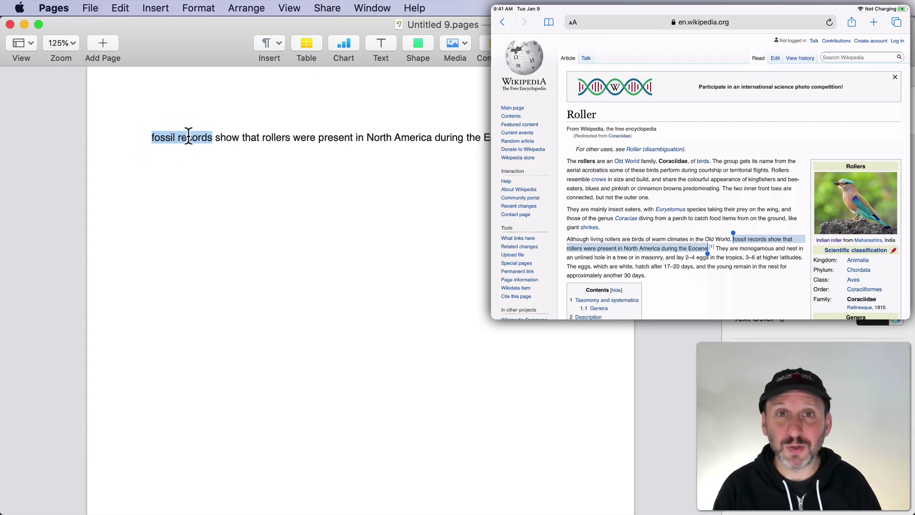
{"action": "left_click", "coordinate": [121, 8]}
{"action": "left_click", "coordinate": [139, 74]}
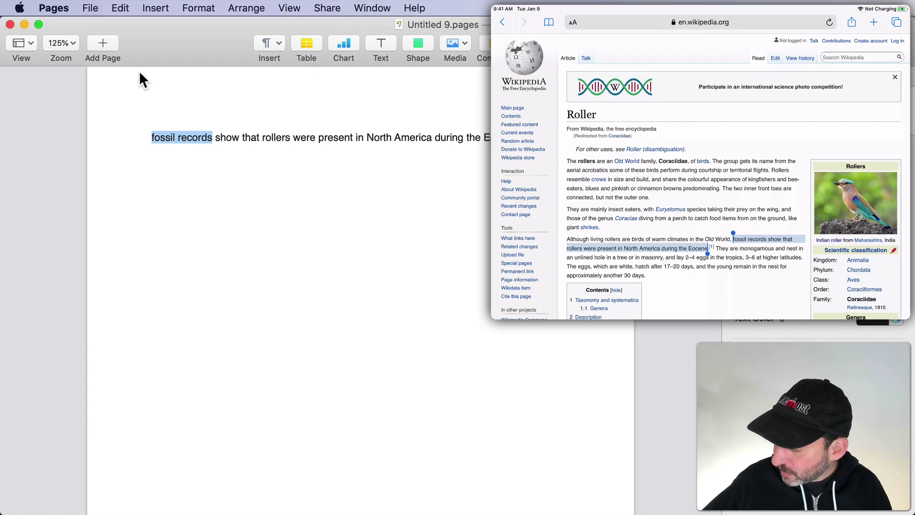
{"action": "left_click", "coordinate": [831, 57]}
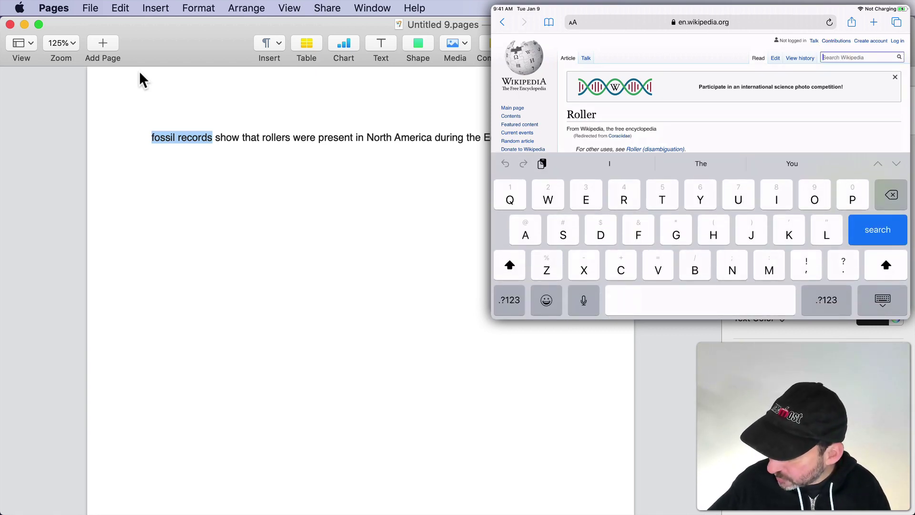
{"action": "left_click", "coordinate": [542, 164]}
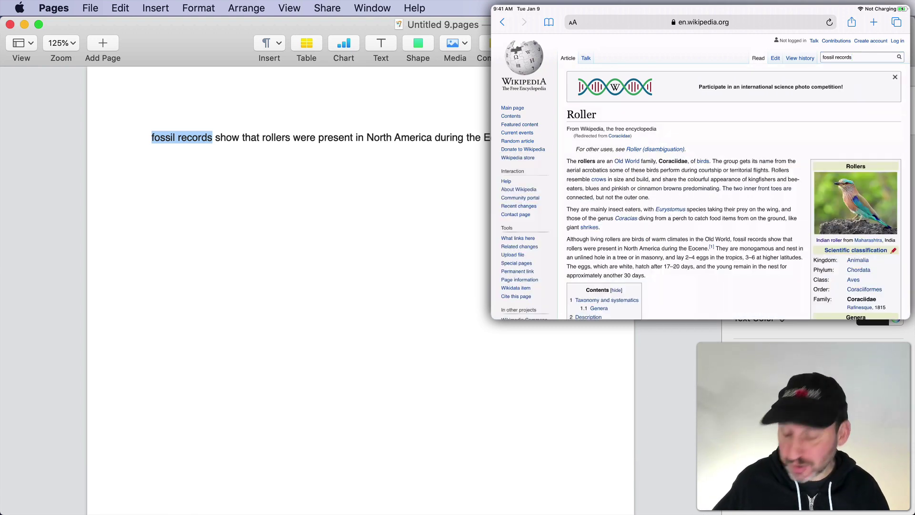
- Copy the iPad's Indian roller image and paste it on a new line below the sentence
{"action": "left_click", "coordinate": [856, 202]}
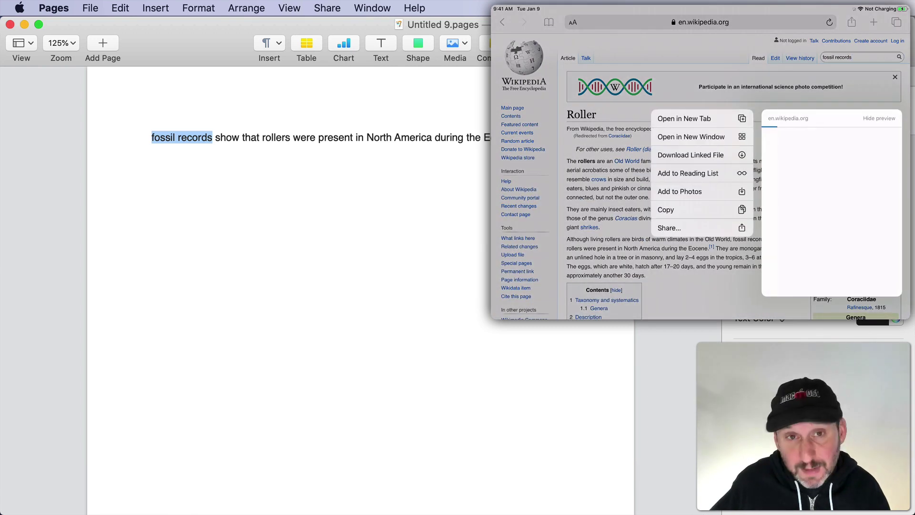
{"action": "left_click", "coordinate": [665, 209]}
{"action": "left_click", "coordinate": [456, 235]}
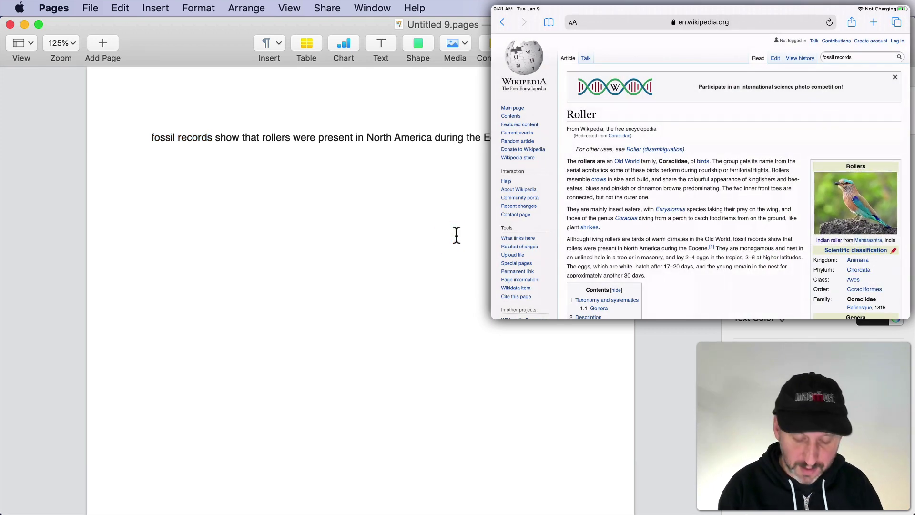
{"action": "key", "text": "Return"}
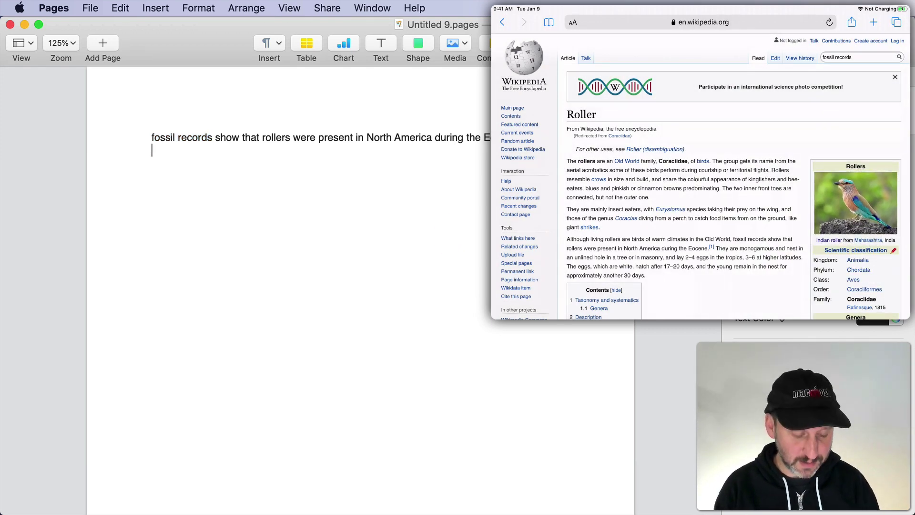
{"action": "key", "text": "super+v"}
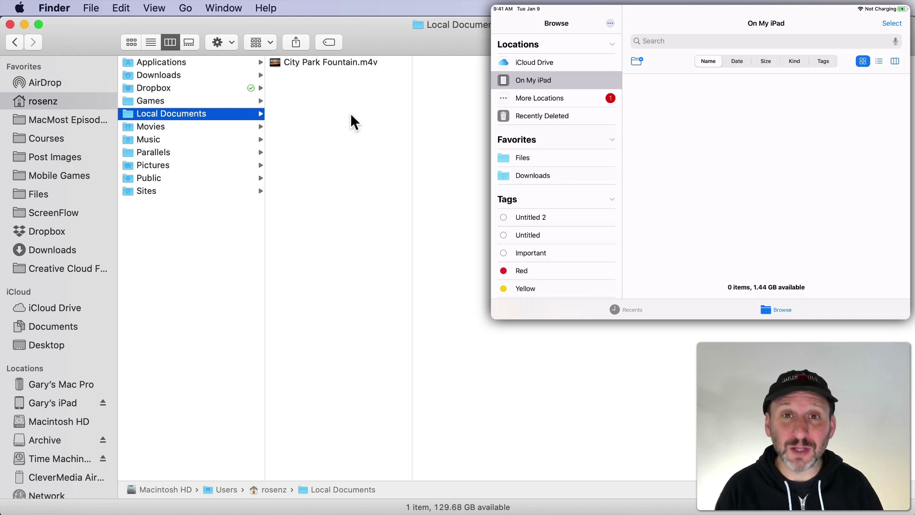
- Copy City Park Fountain.m4v from Finder and paste it into the iPad's On My iPad folder
{"action": "left_click", "coordinate": [310, 61]}
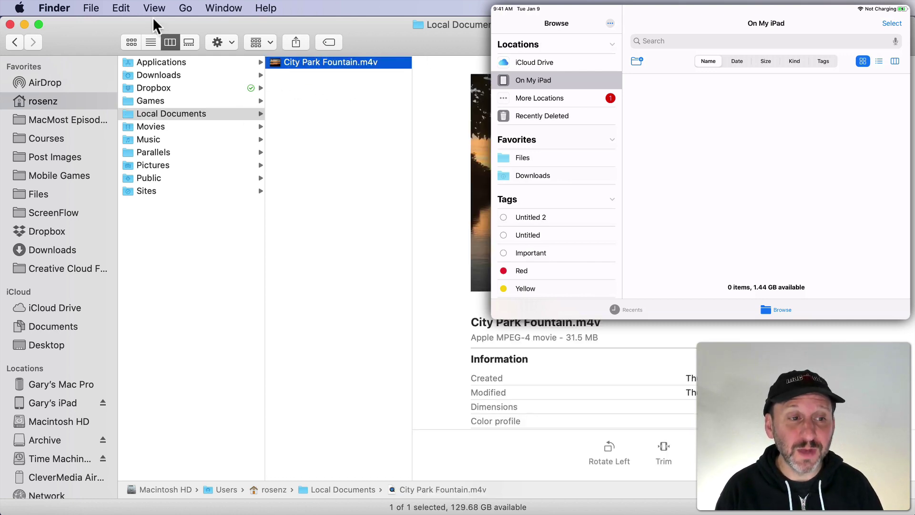
{"action": "left_click", "coordinate": [119, 8]}
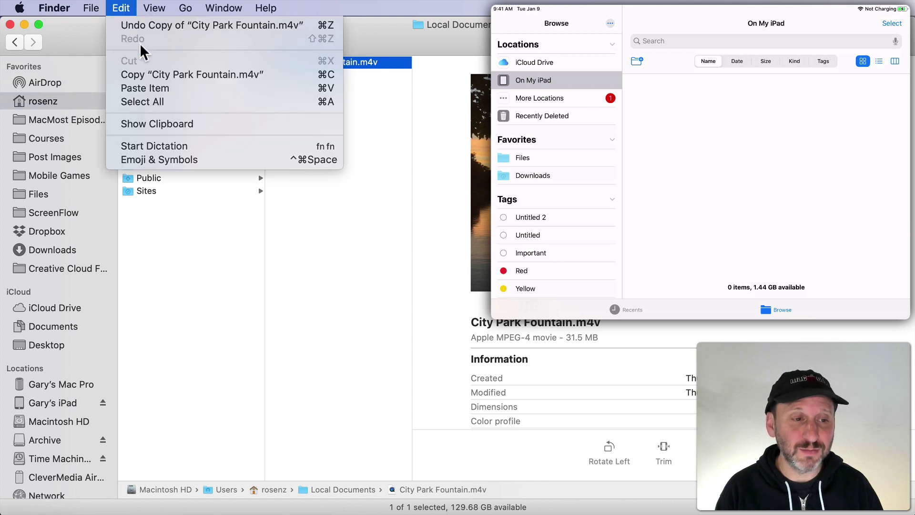
{"action": "left_click", "coordinate": [148, 76]}
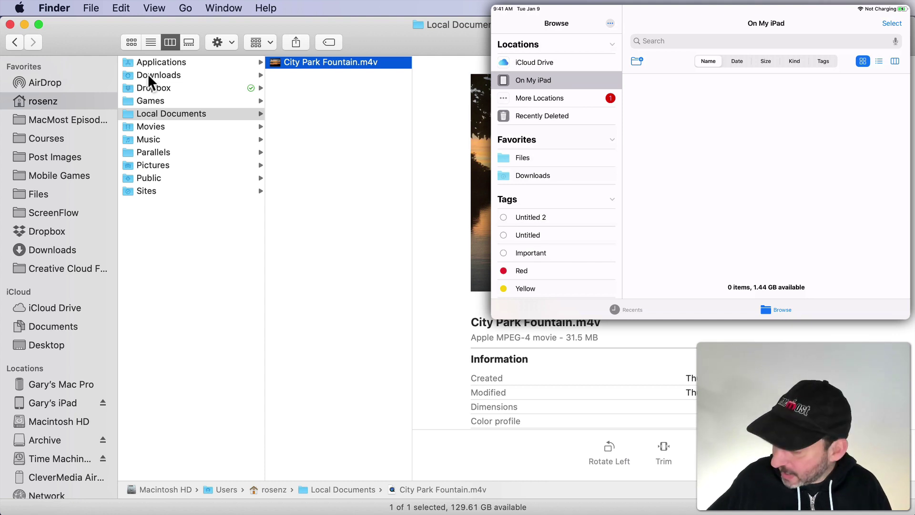
{"action": "left_click", "coordinate": [710, 154]}
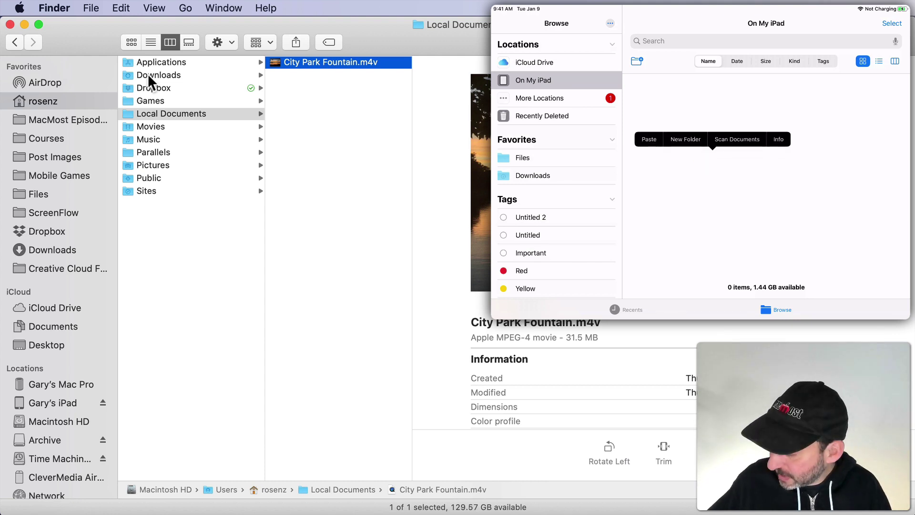
{"action": "left_click", "coordinate": [648, 140]}
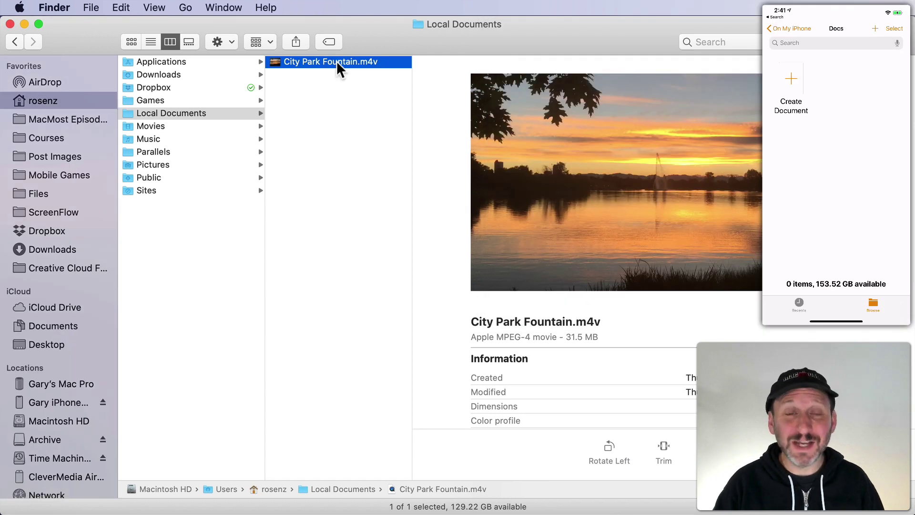
- Copy City Park Fountain.m4v again from the Edit menu
{"action": "left_click", "coordinate": [121, 7]}
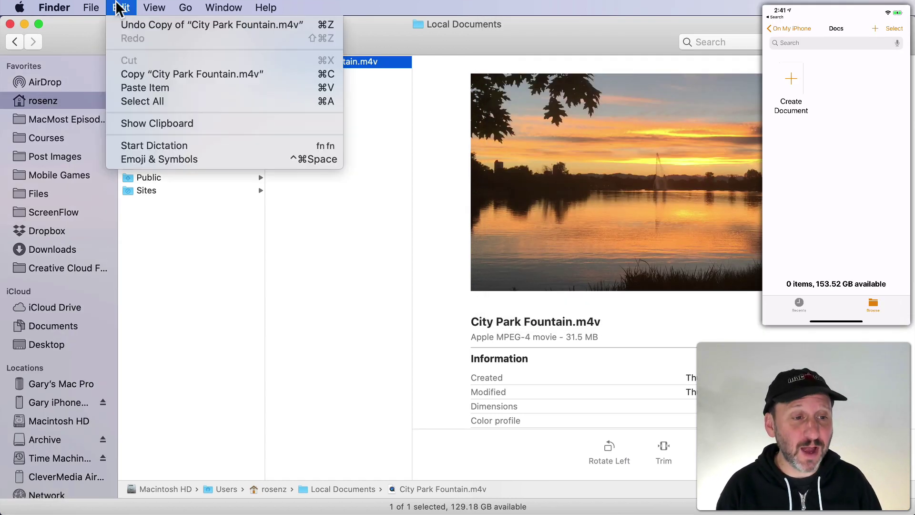
{"action": "left_click", "coordinate": [133, 72]}
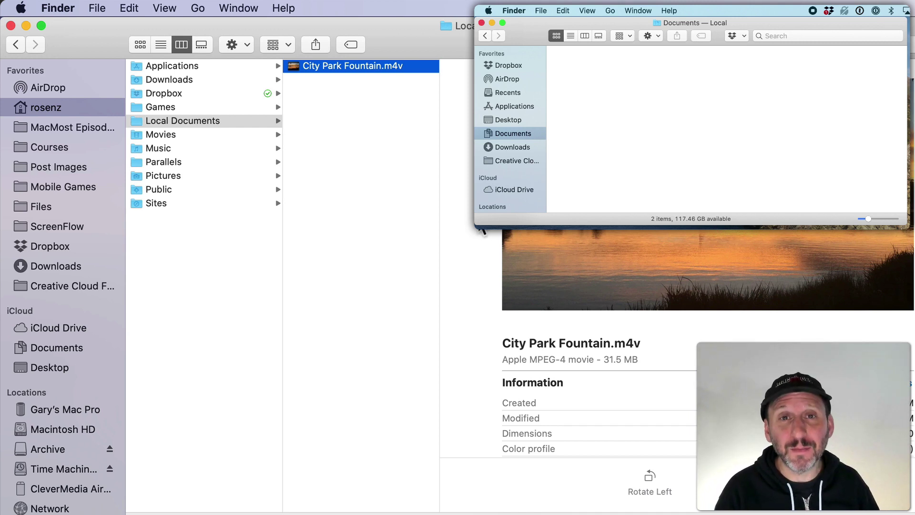
- Copy City Park Fountain.m4v and paste it into the second Mac's Documents folder
{"action": "left_click", "coordinate": [355, 90]}
{"action": "left_click", "coordinate": [341, 70]}
{"action": "key", "text": "super+c"}
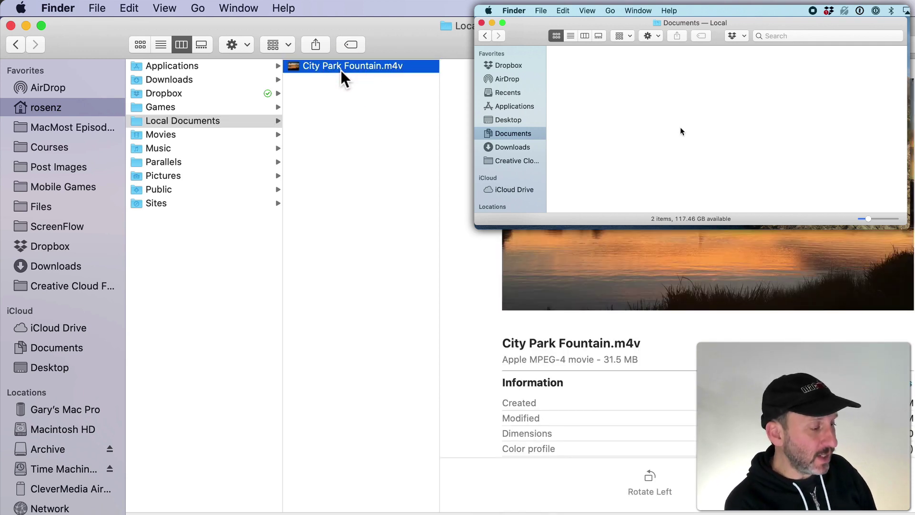
{"action": "left_click", "coordinate": [541, 8]}
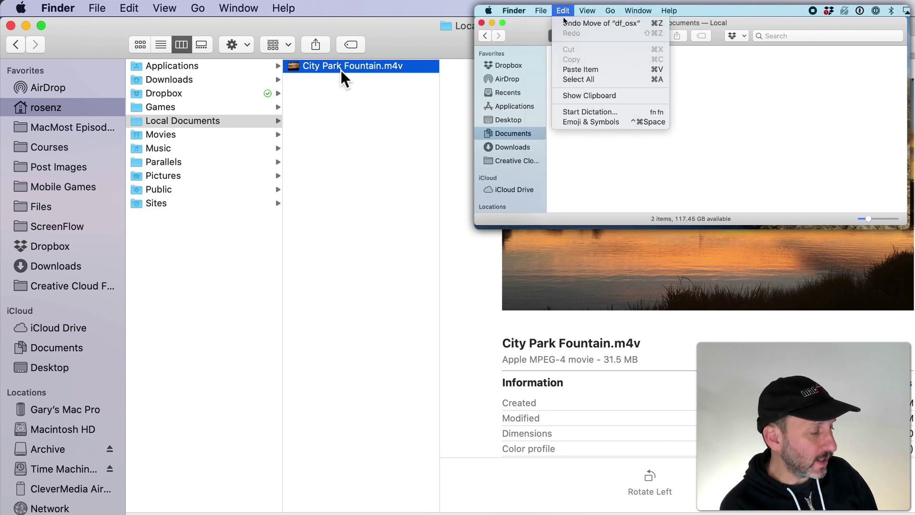
{"action": "left_click", "coordinate": [581, 68]}
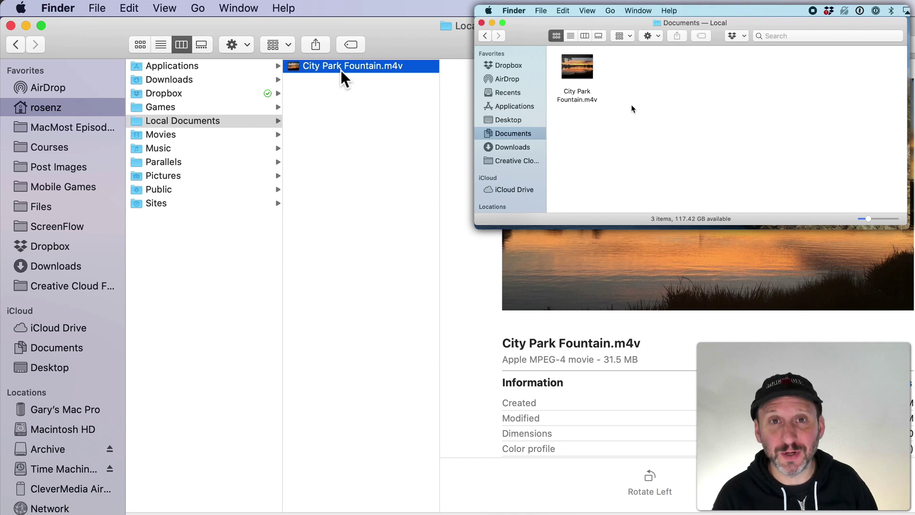
- In System Preferences, view Bluetooth, then open the General pane to check Allow Handoff
{"action": "left_click", "coordinate": [20, 8]}
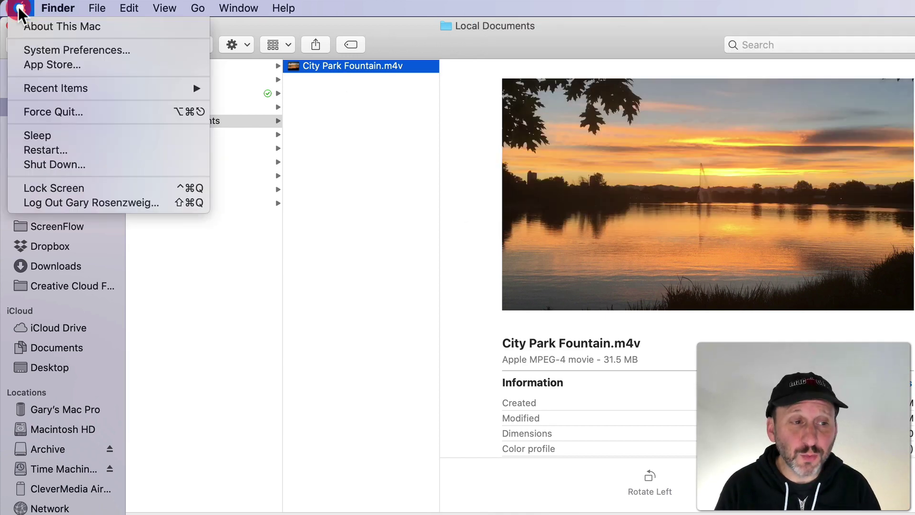
{"action": "left_click", "coordinate": [34, 50]}
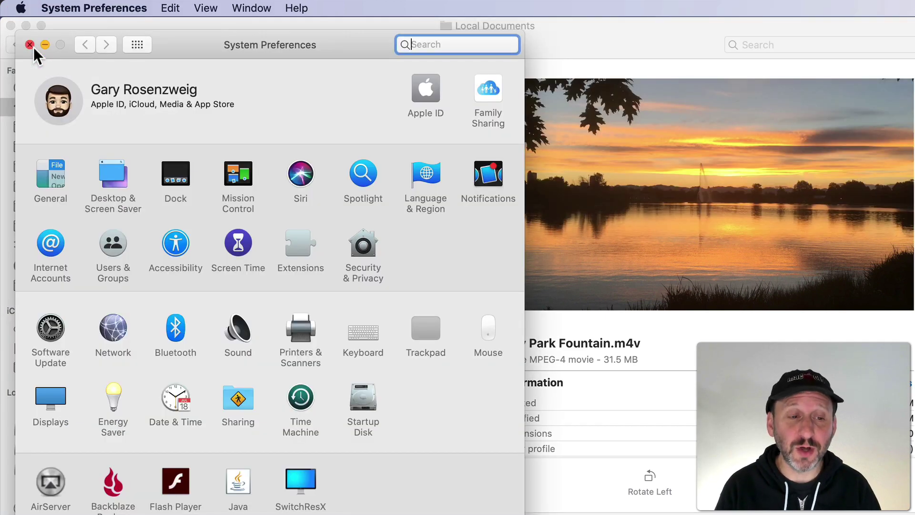
{"action": "left_click", "coordinate": [181, 324]}
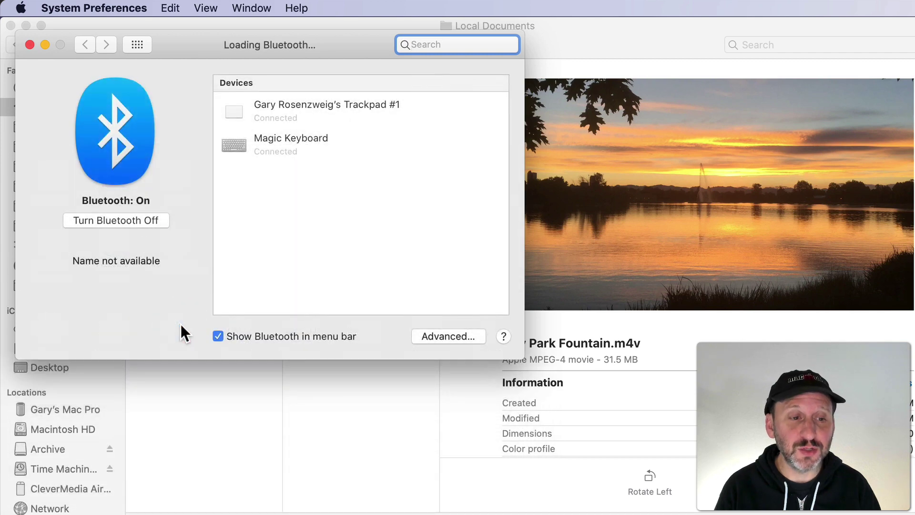
{"action": "left_click", "coordinate": [136, 47]}
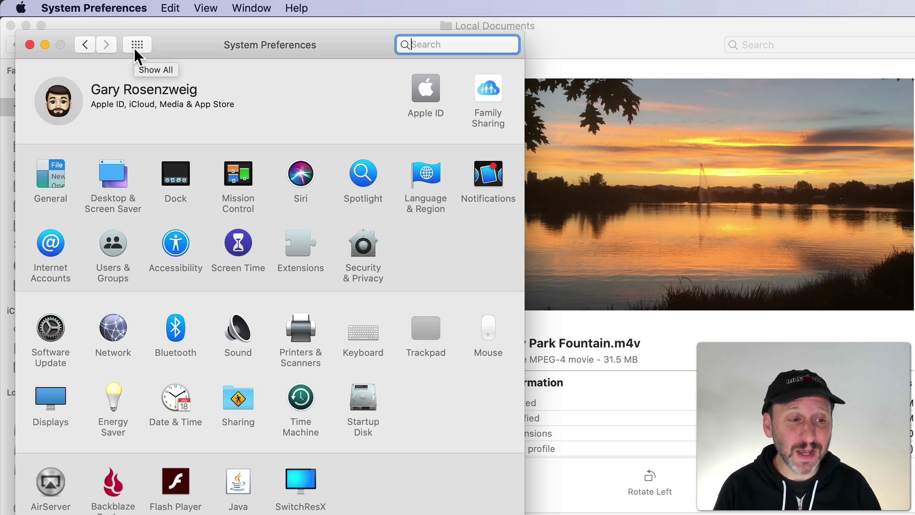
{"action": "left_click", "coordinate": [63, 183]}
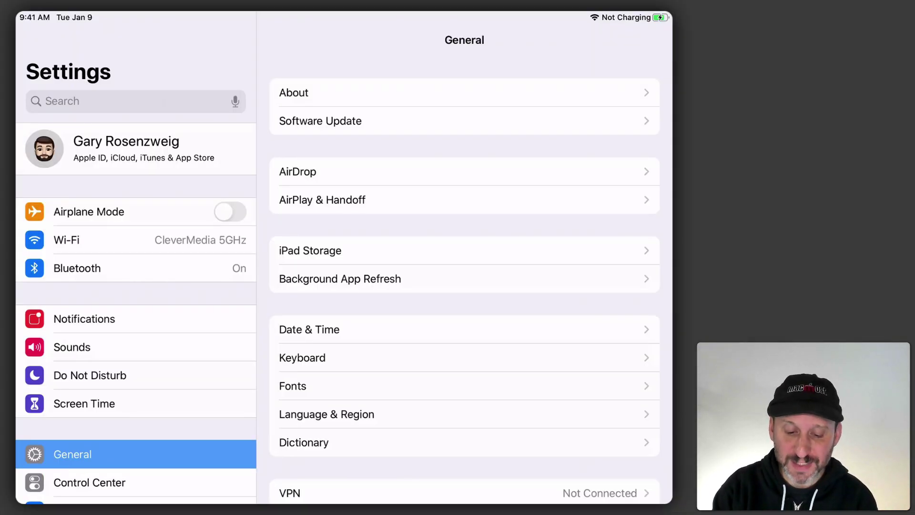
- Open the iPad's AirPlay & Handoff settings to confirm Handoff is on
{"action": "left_click", "coordinate": [316, 199]}
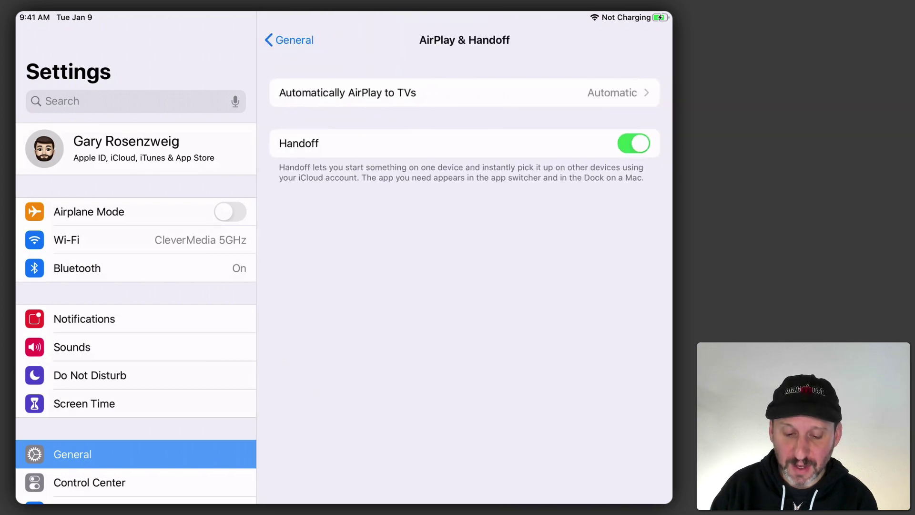